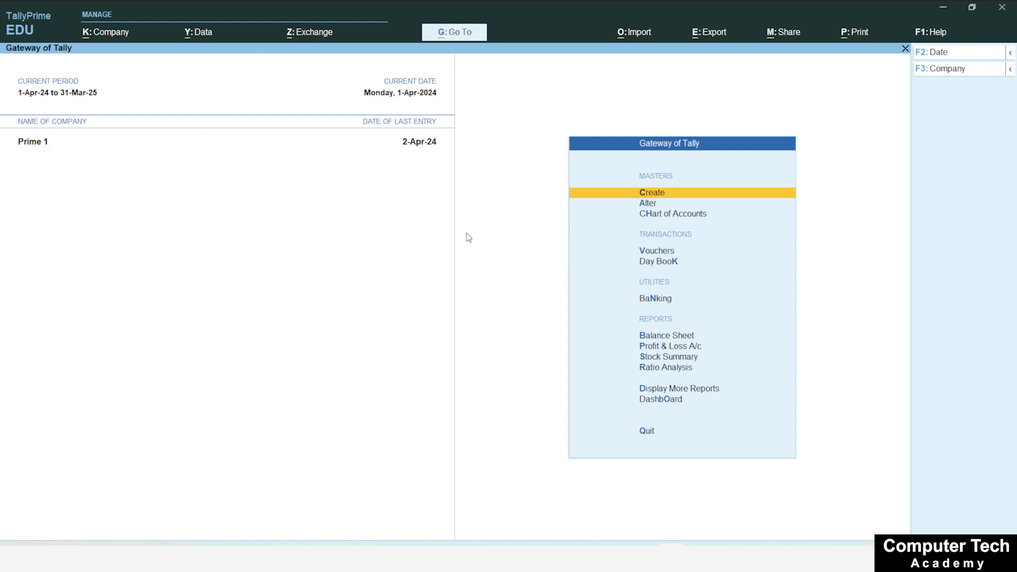
Step: Open the Company menu from the Gateway of Tally for Prime 1
left_click(85, 39)
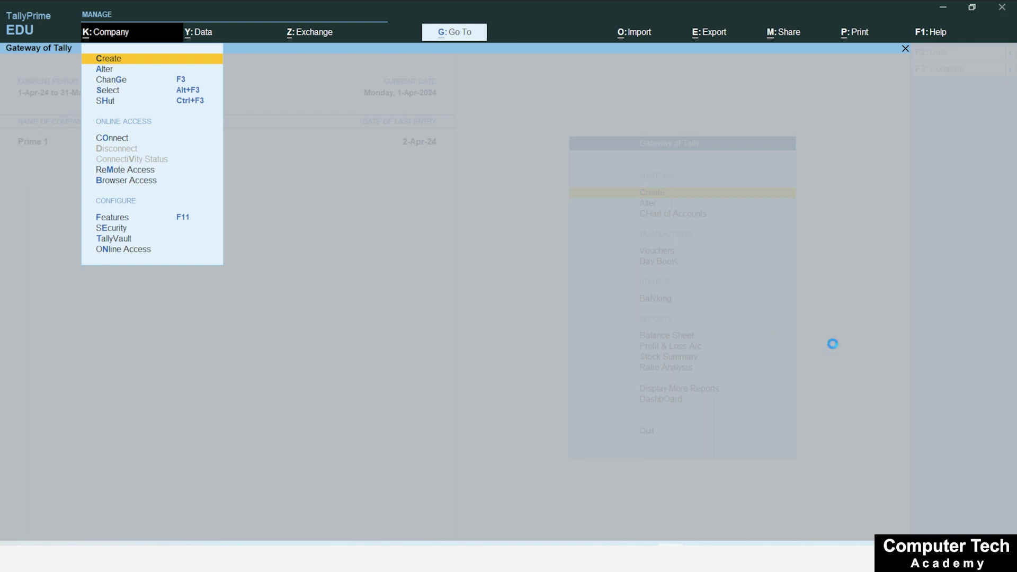
Step: Load Prime 1 from the List of Companies (Alt+F3) and bring up its Company menu
key("alt+F3")
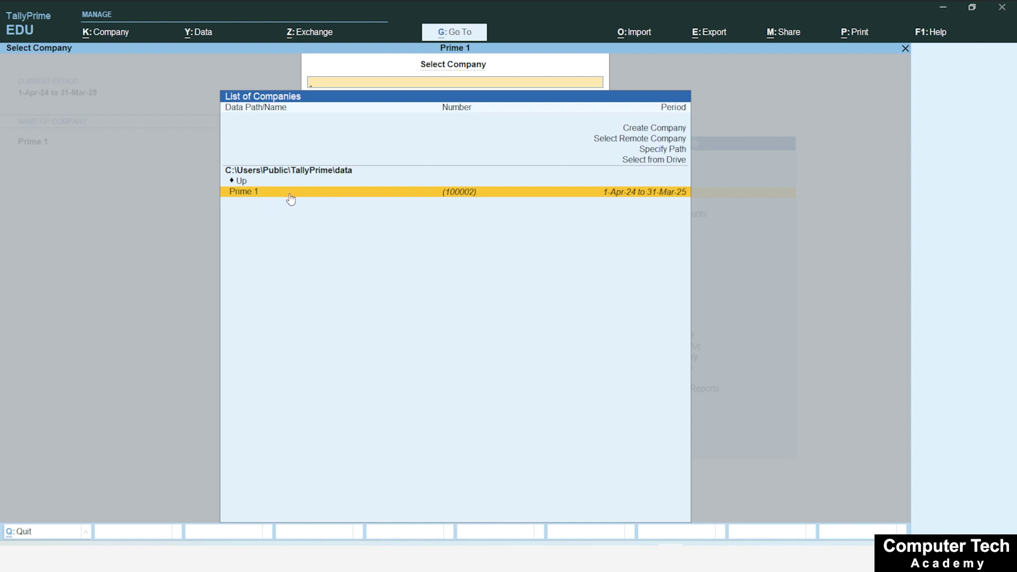
key("Return")
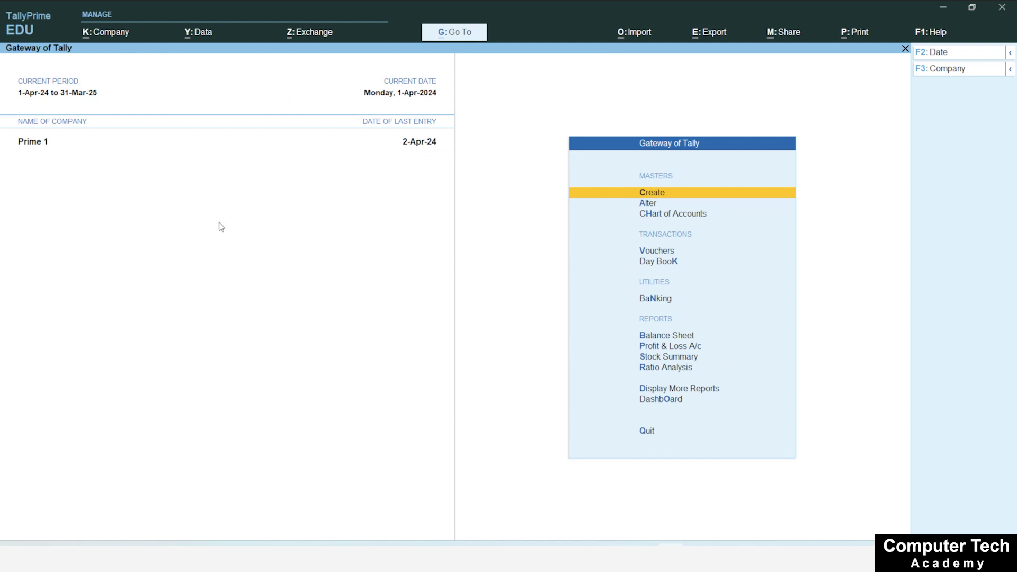
left_click(104, 37)
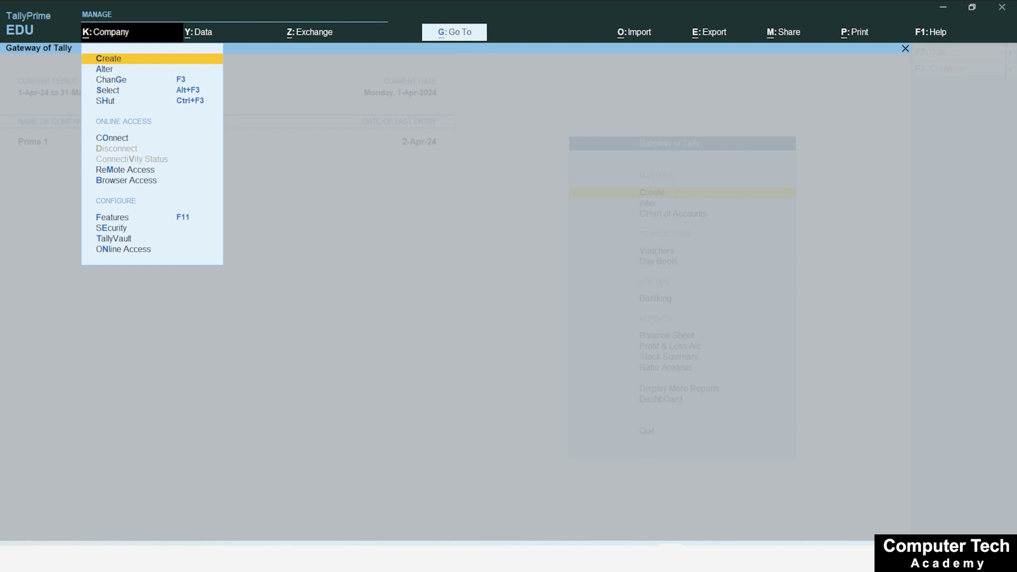
Step: Open the TallyVault encryption dialog from the Company menu
key("Down")
key("Down")
key("Down")
key("Down")
key("Down")
key("Down")
key("Down")
key("Down")
key("Down")
key("Down")
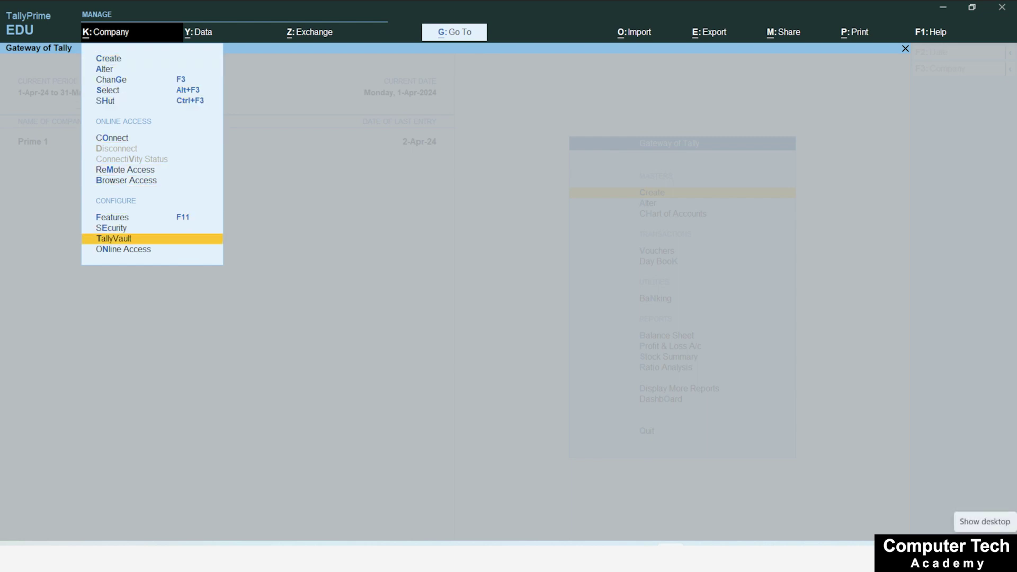
key("Return")
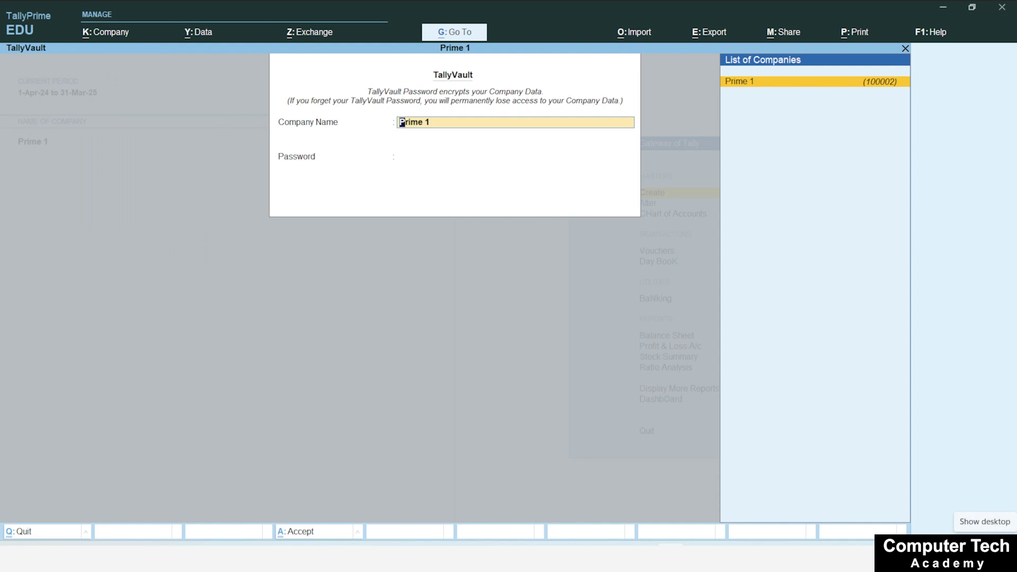
Step: Choose Prime 1, then enter and confirm a four-character TallyVault password
key("Return")
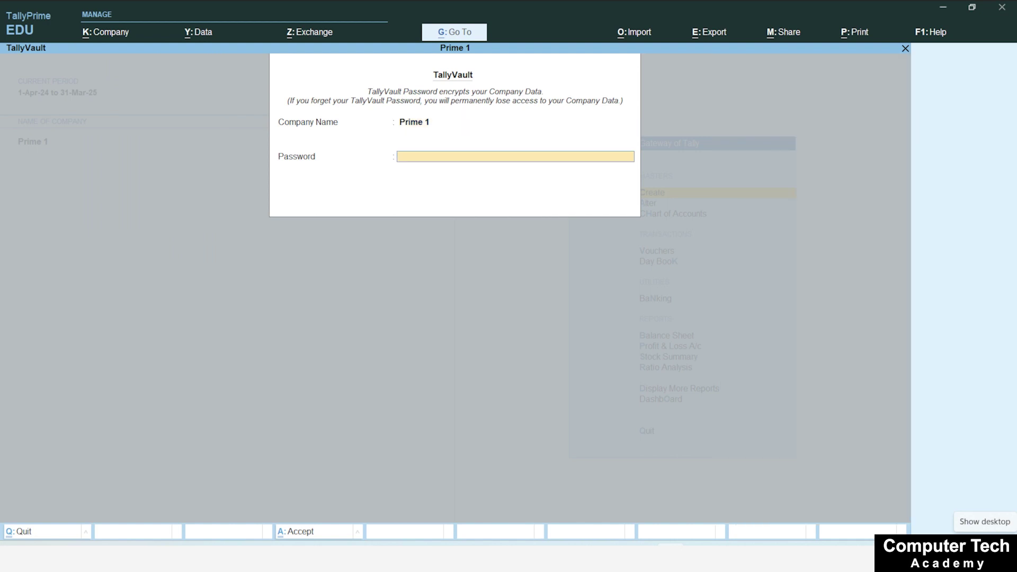
type("****")
key("Return")
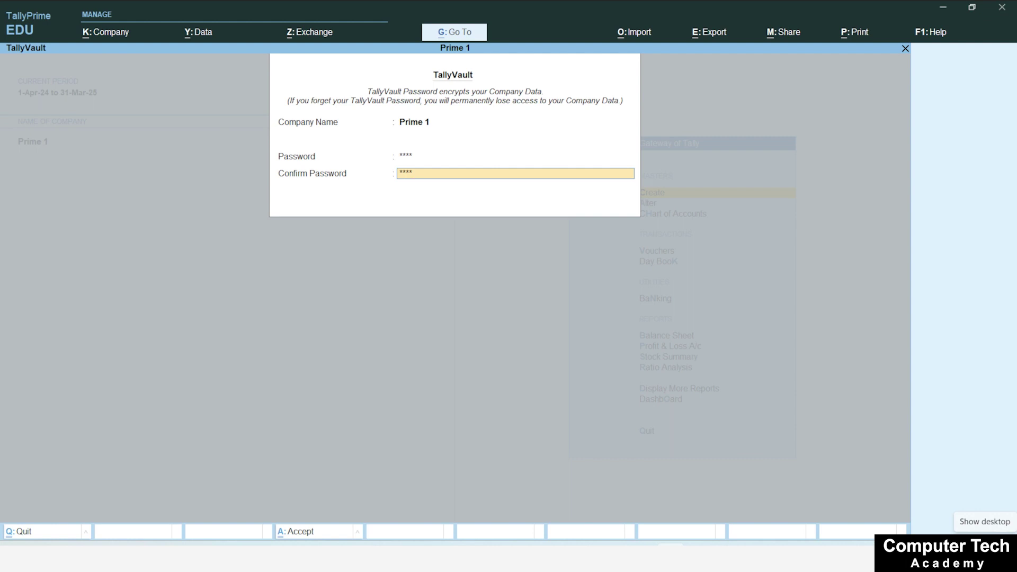
key("Return")
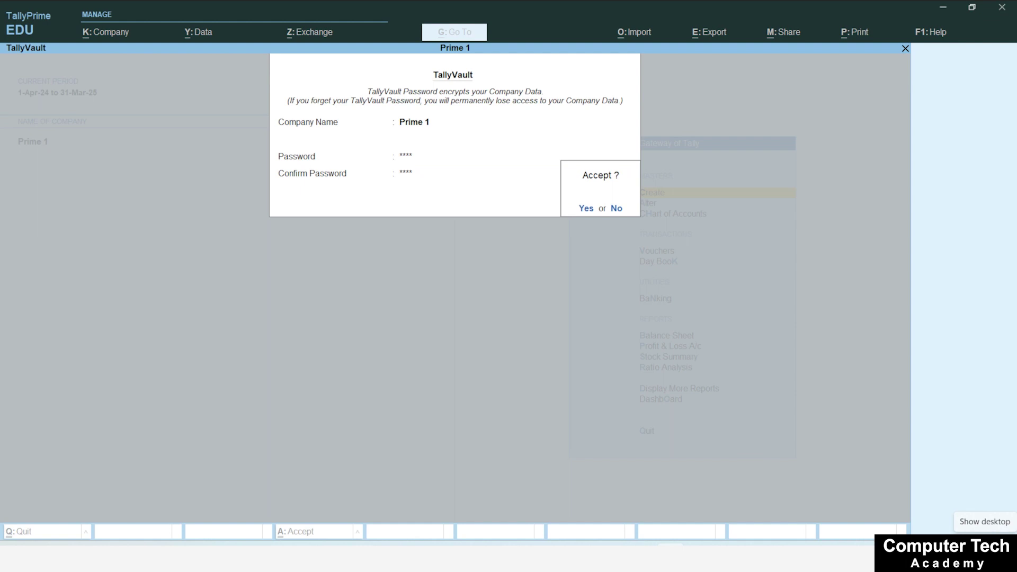
key("Return")
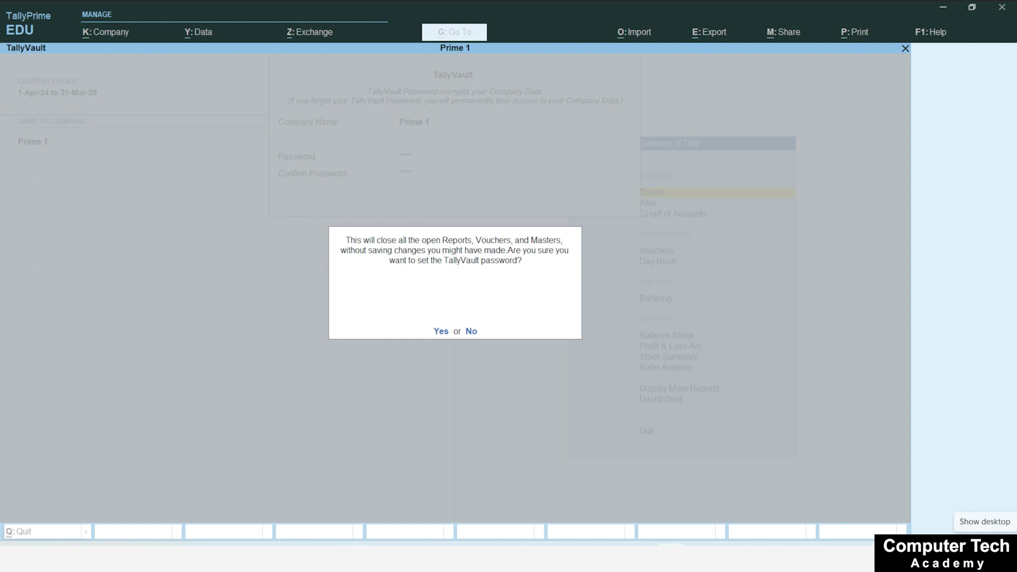
Step: Confirm the vault password and create the encrypted copy, company 100001
key("y")
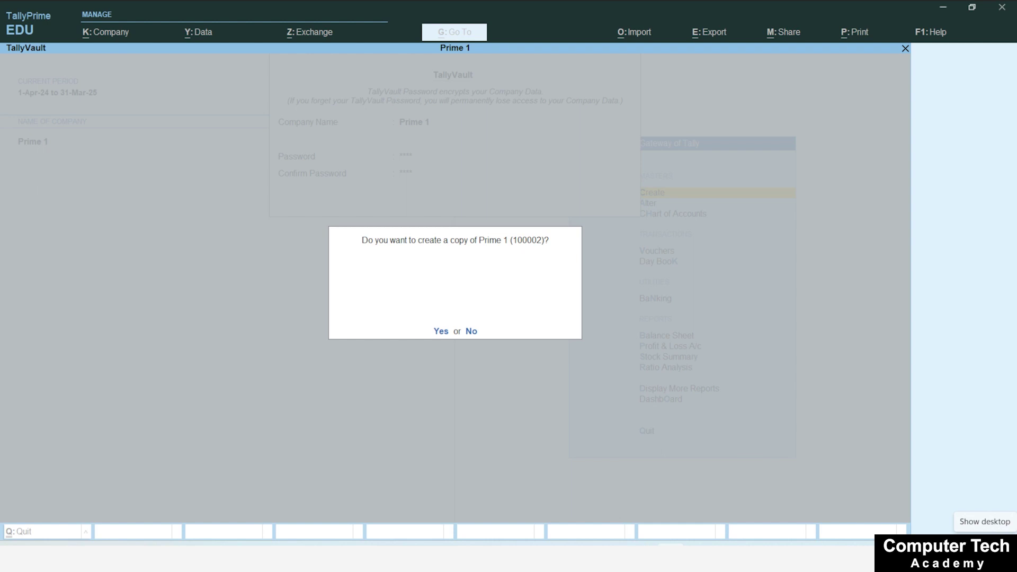
left_click(441, 331)
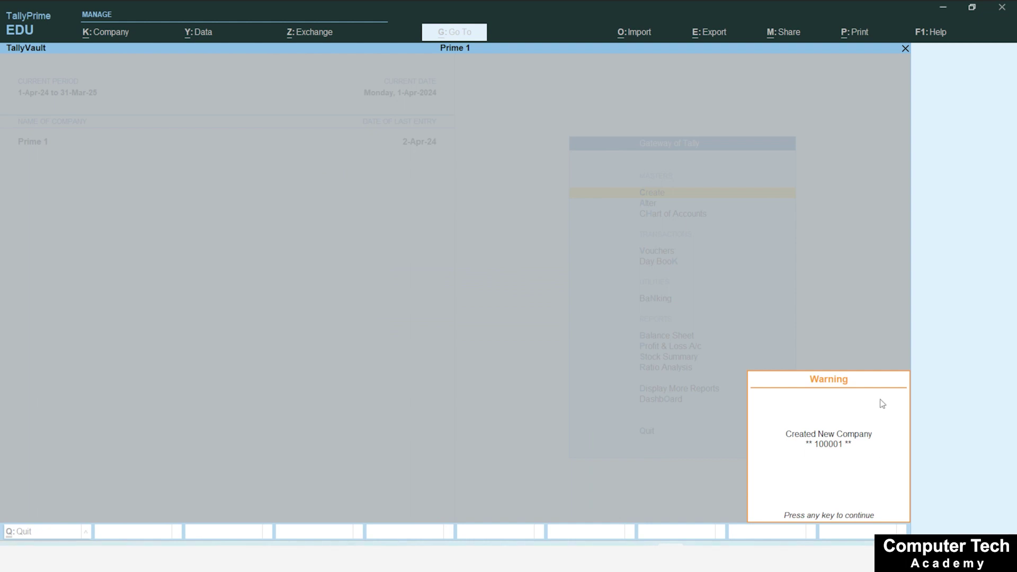
key("Return")
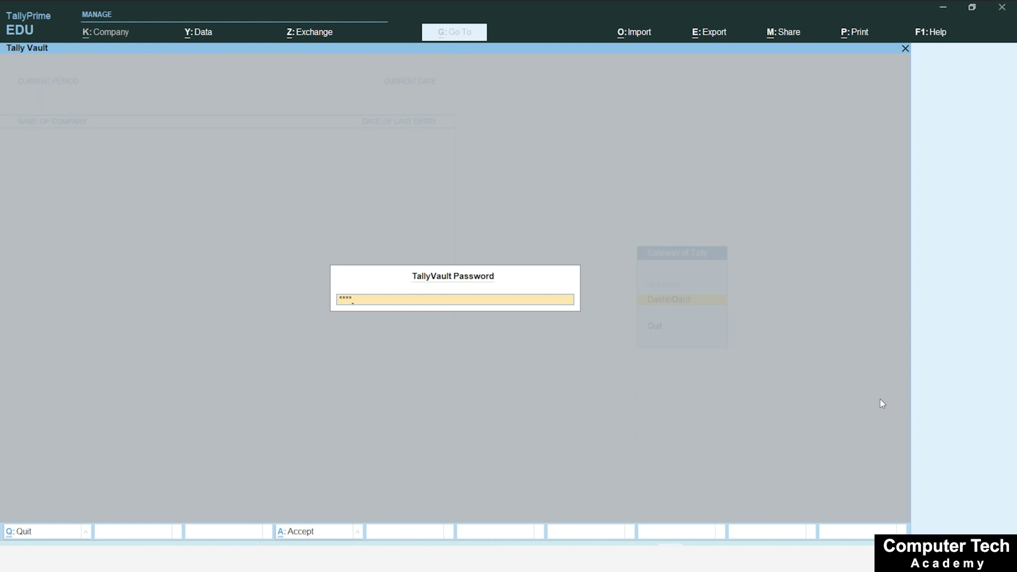
Step: Unlock with the vault password and reload Prime 1 (100001) from the List of Companies
key("Return")
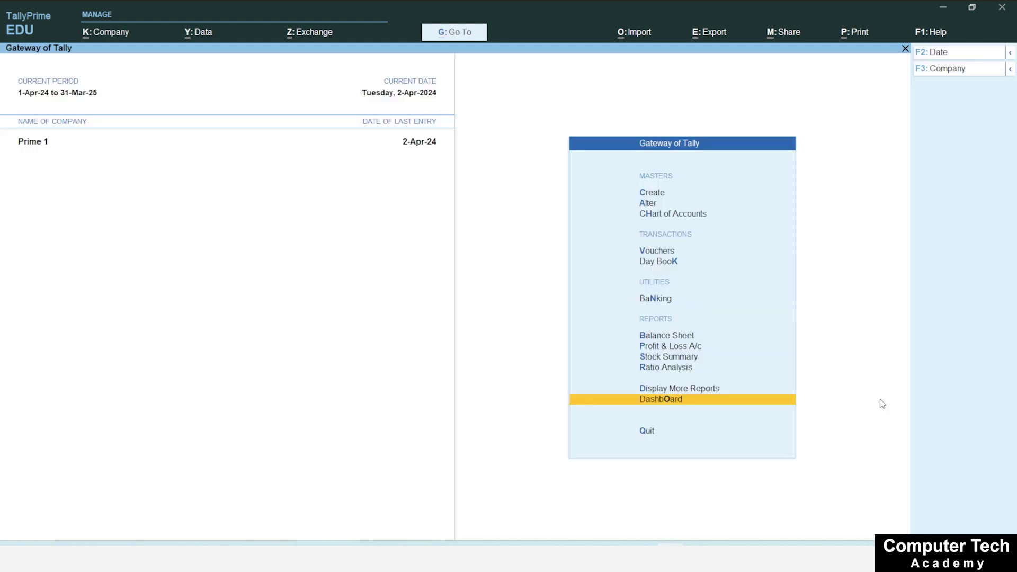
key("alt+F9")
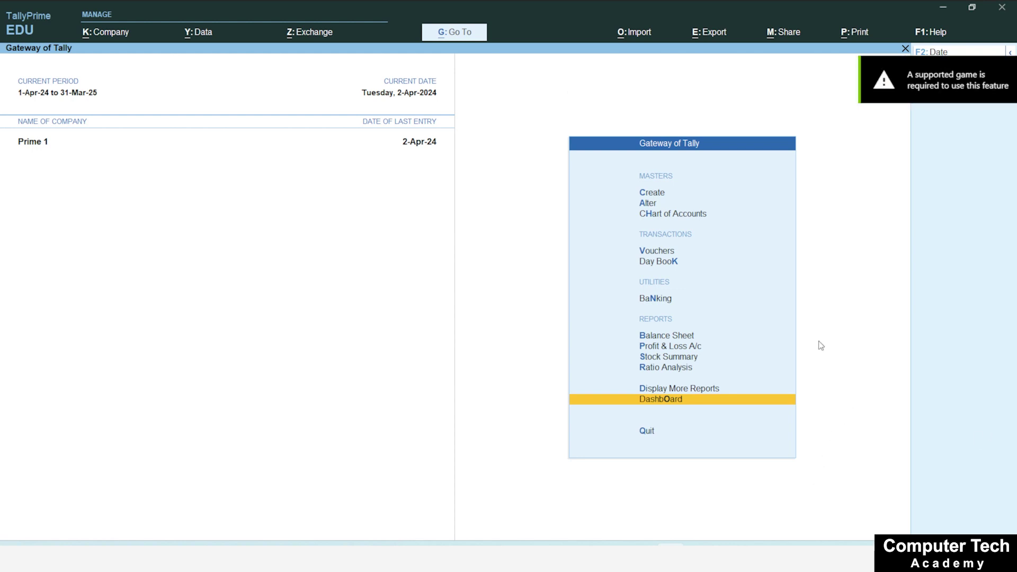
left_click(116, 32)
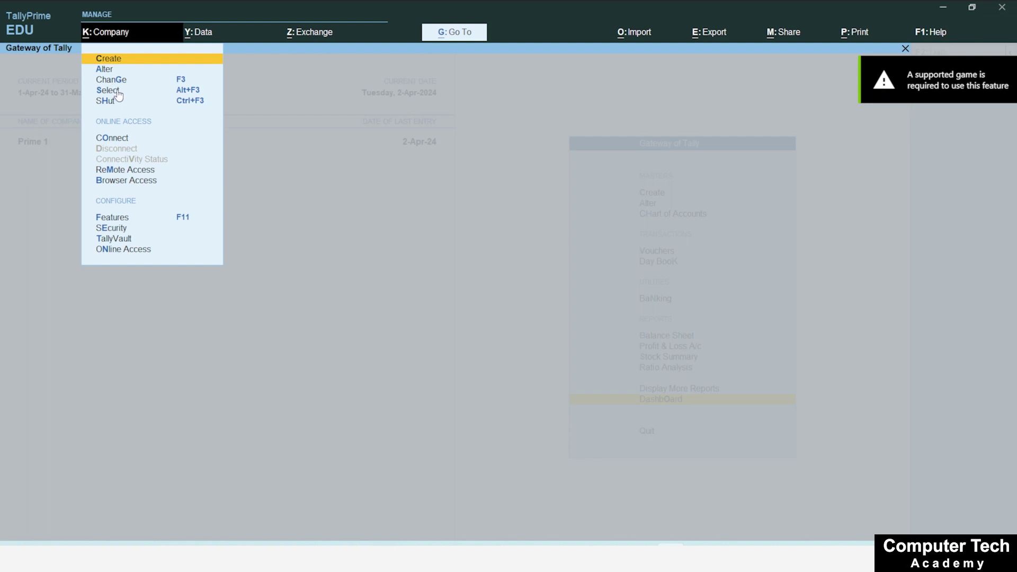
left_click(117, 90)
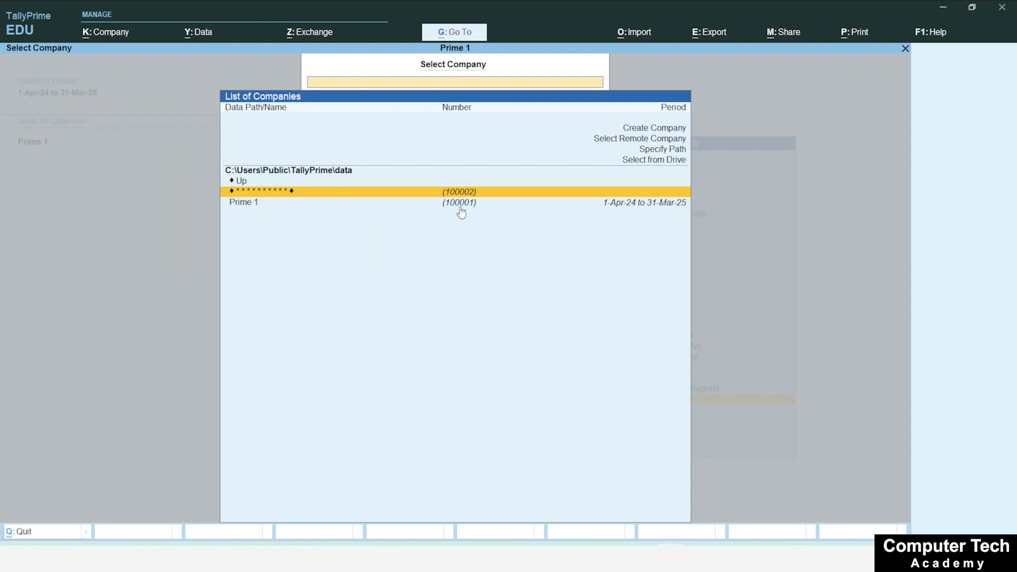
left_click(296, 197)
key("Return")
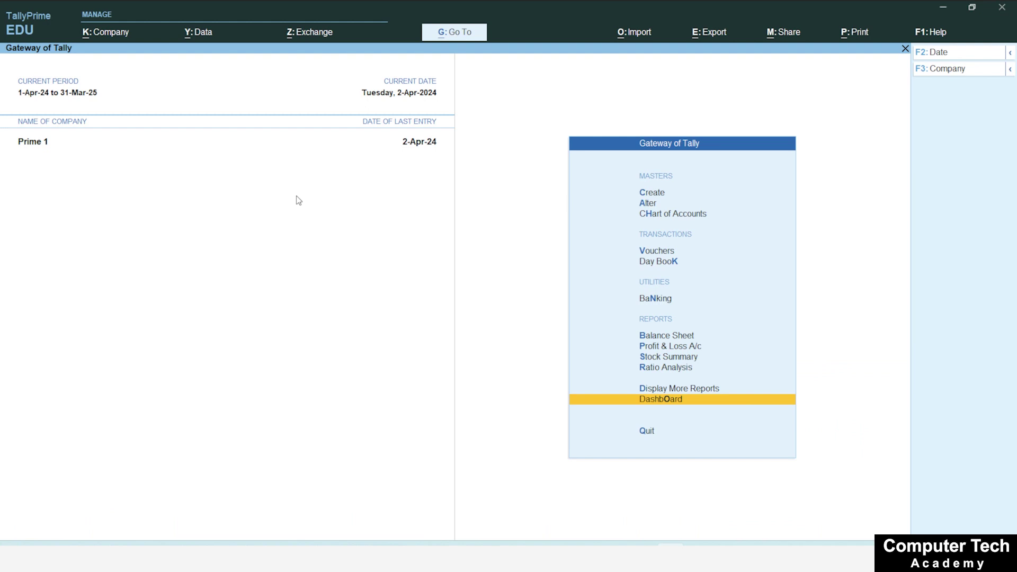
left_click(95, 31)
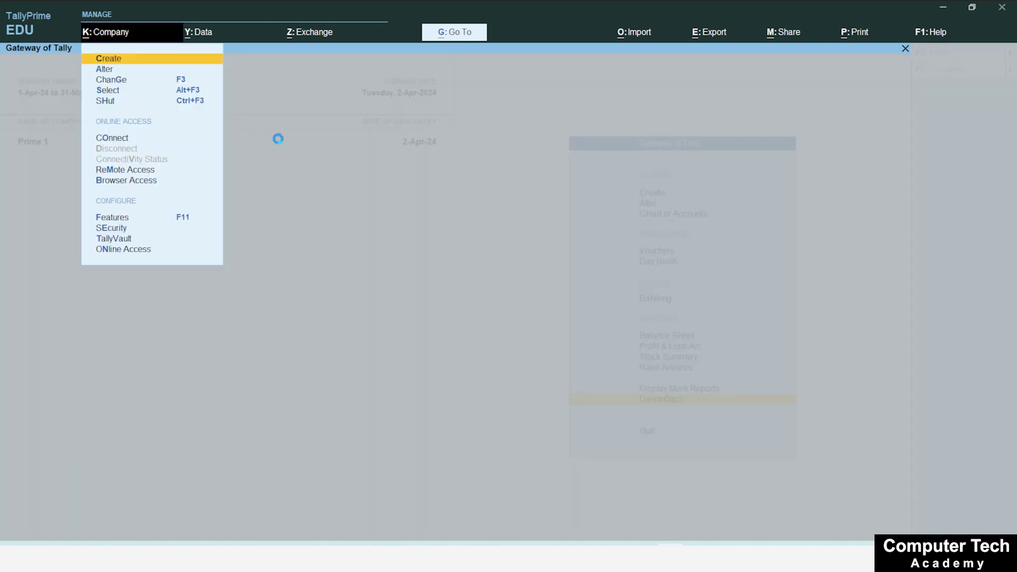
Step: Open the TallyVault settings from the Company menu to change the password
key("Escape")
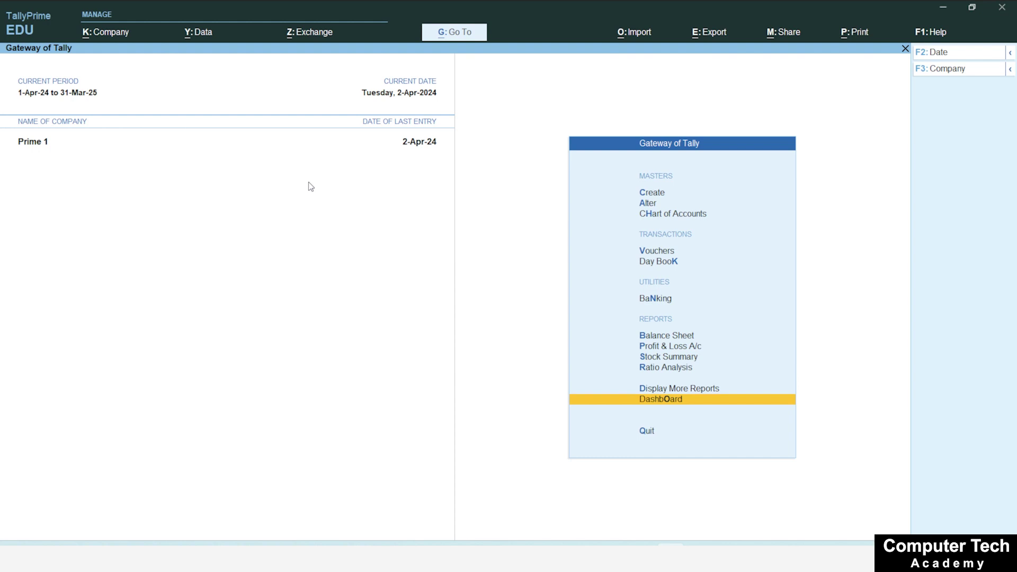
left_click(110, 30)
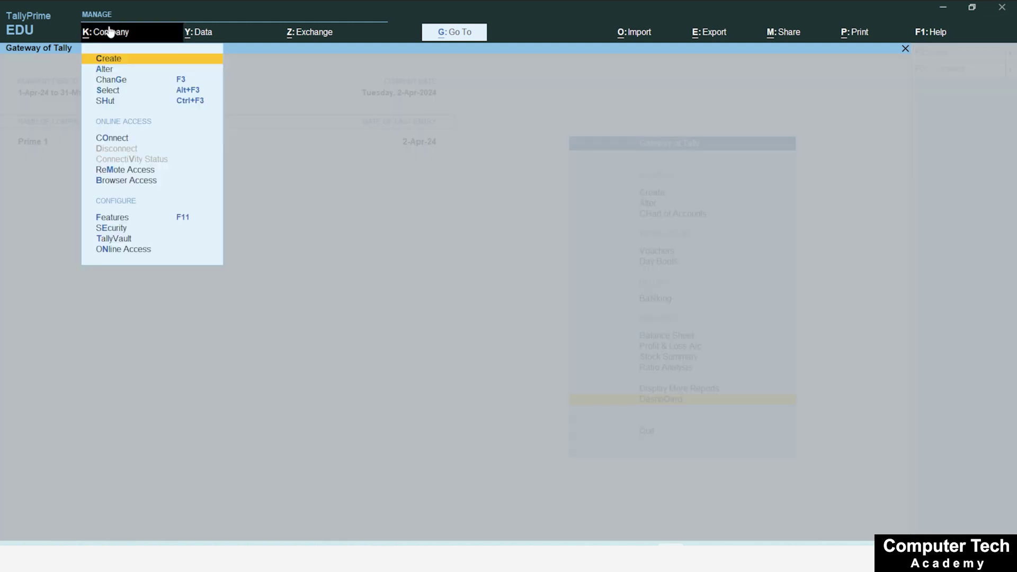
left_click(117, 239)
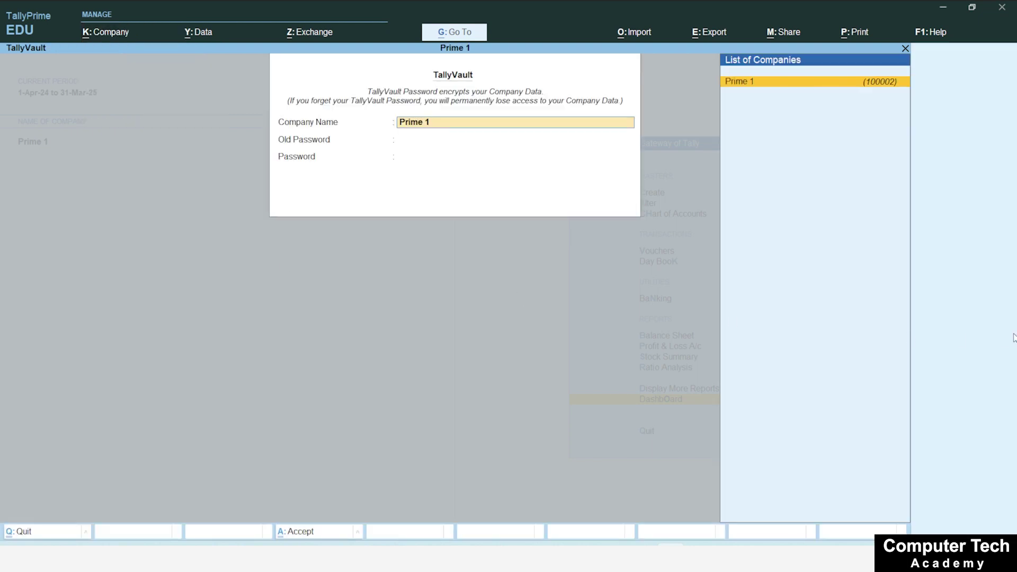
Step: Enter Prime 1's old vault password, set and confirm a new one, then reopen with it
key("Return")
type("*")
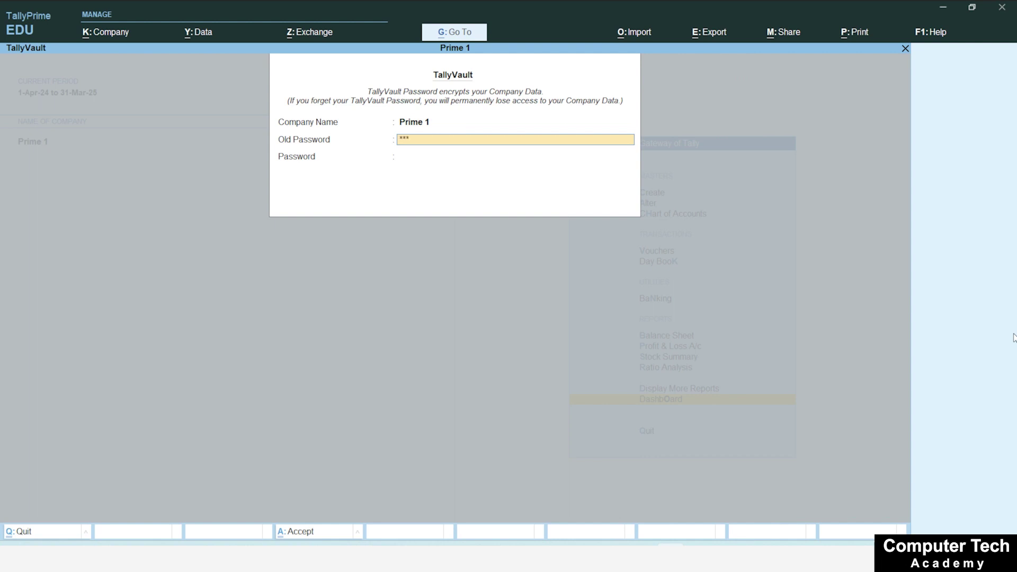
key("Return")
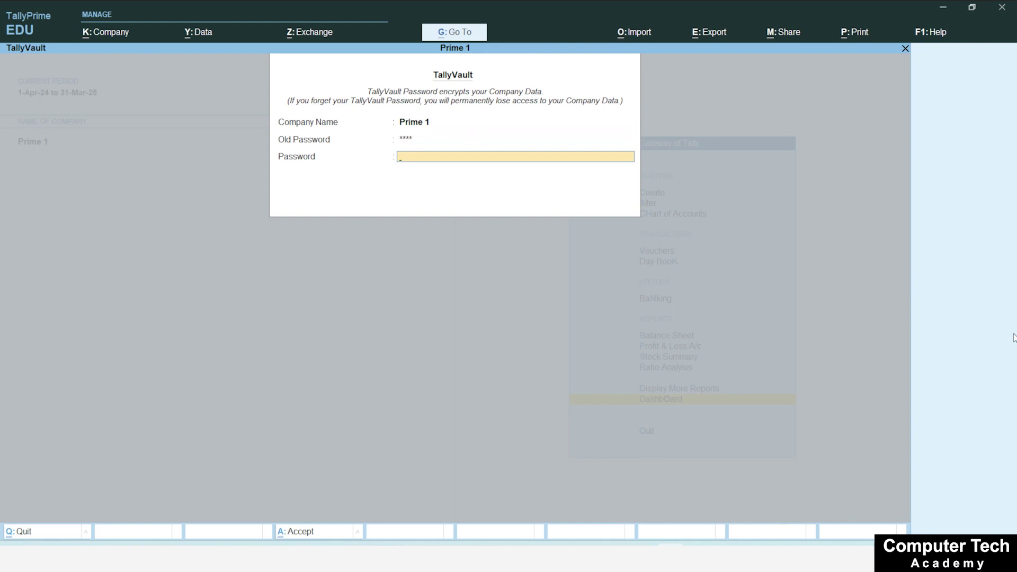
key("Return")
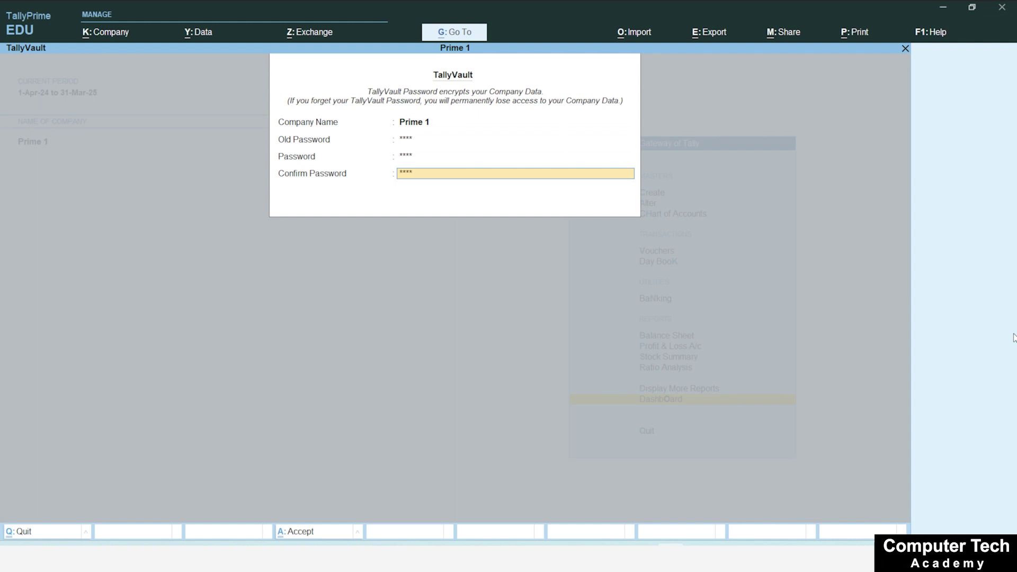
key("Return")
key("Return")
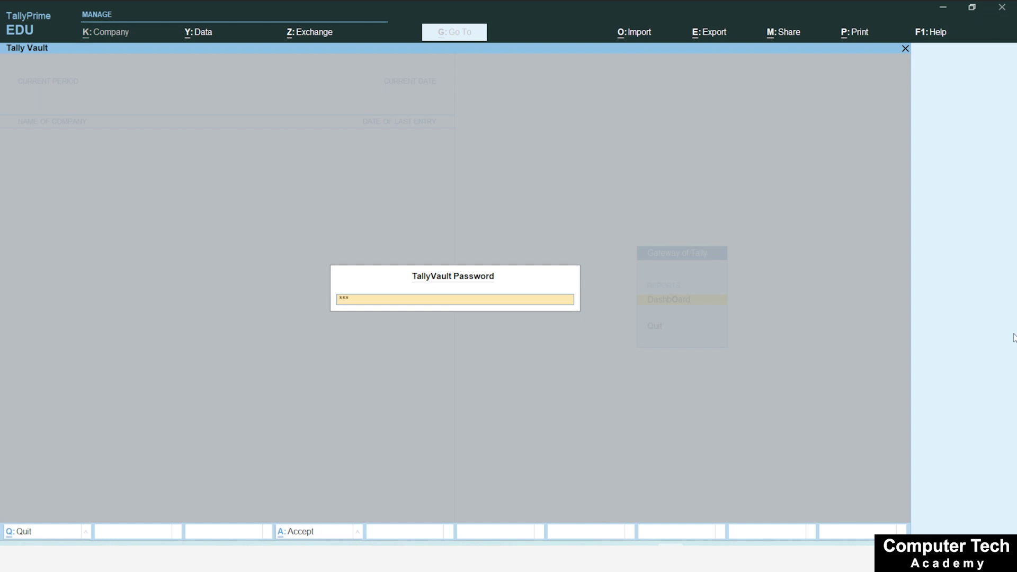
key("Return")
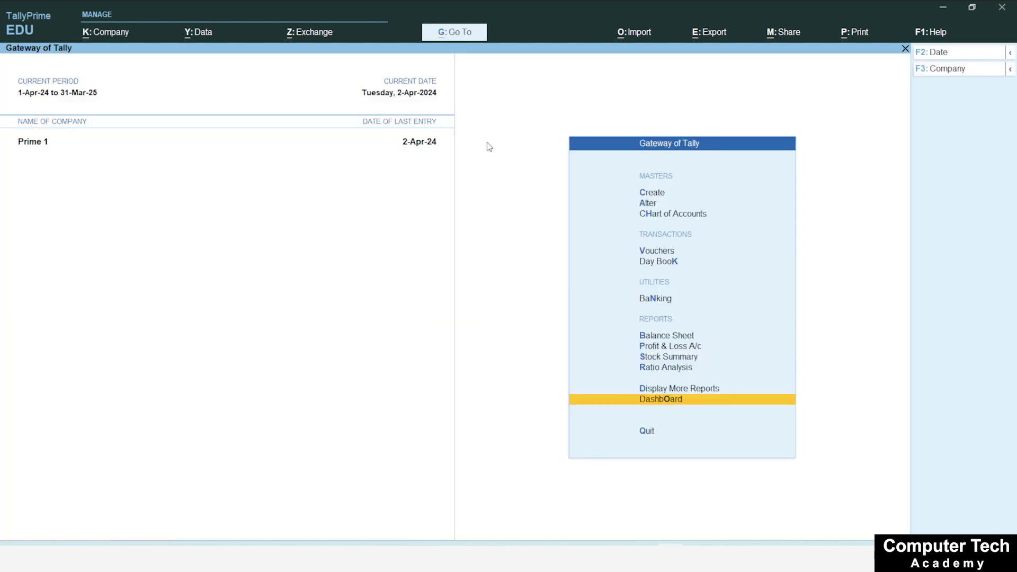
left_click(106, 33)
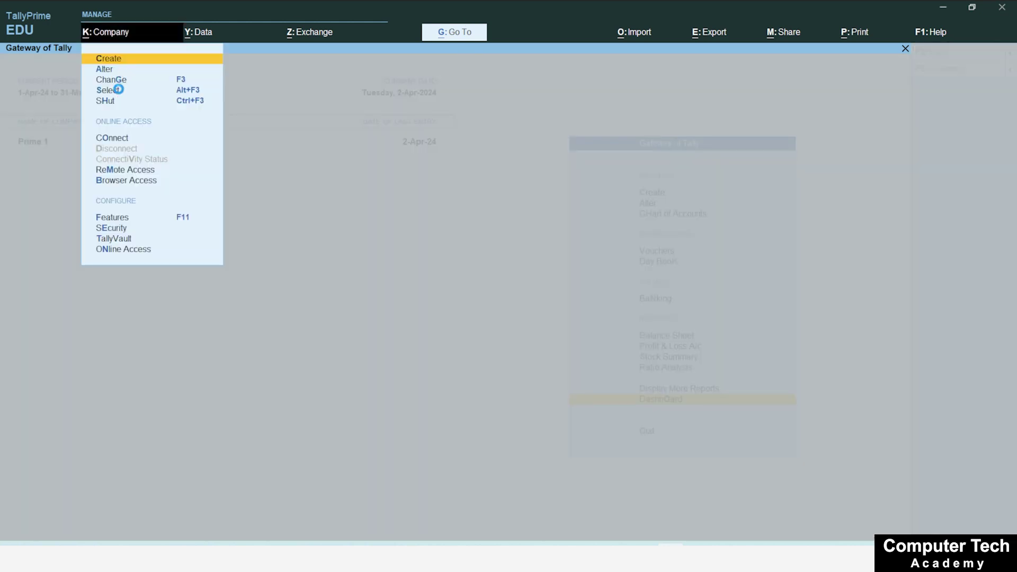
left_click(118, 89)
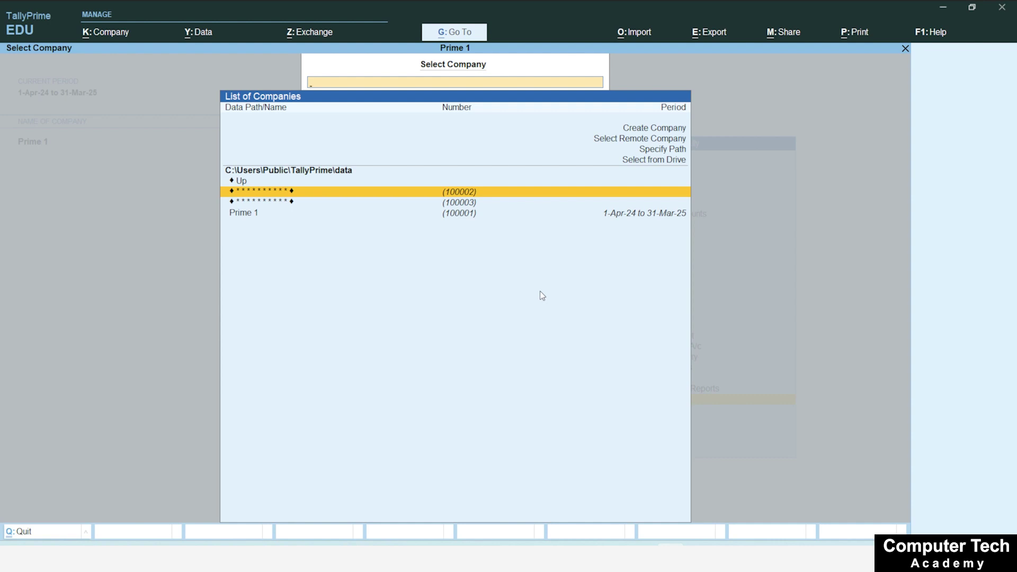
key("Escape")
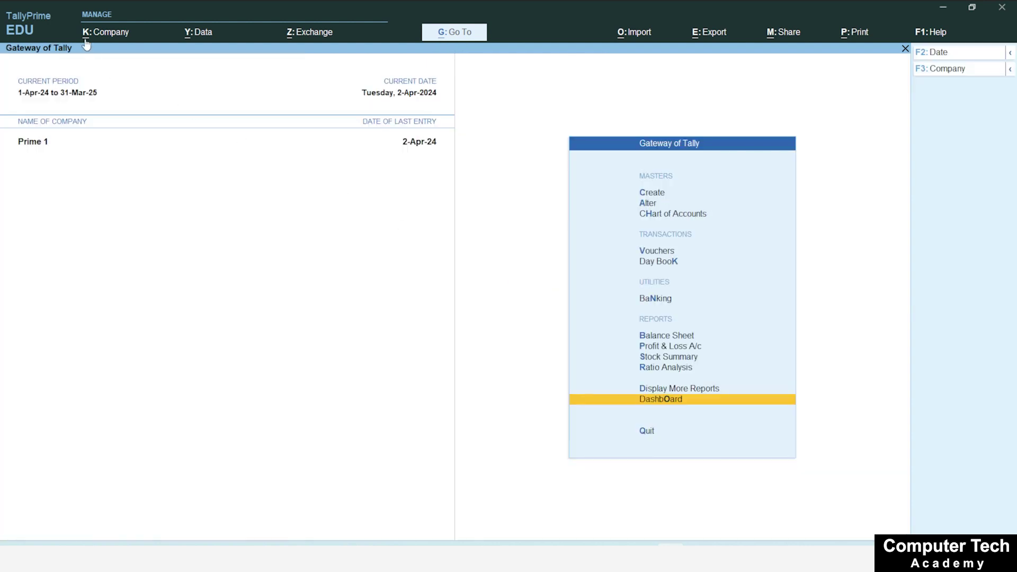
left_click(106, 32)
Step: Open TallyVault settings from the Company menu and select Prime 1 as the company
key("Down")
key("Down")
key("Down")
key("Down")
key("Down")
key("Down")
key("Down")
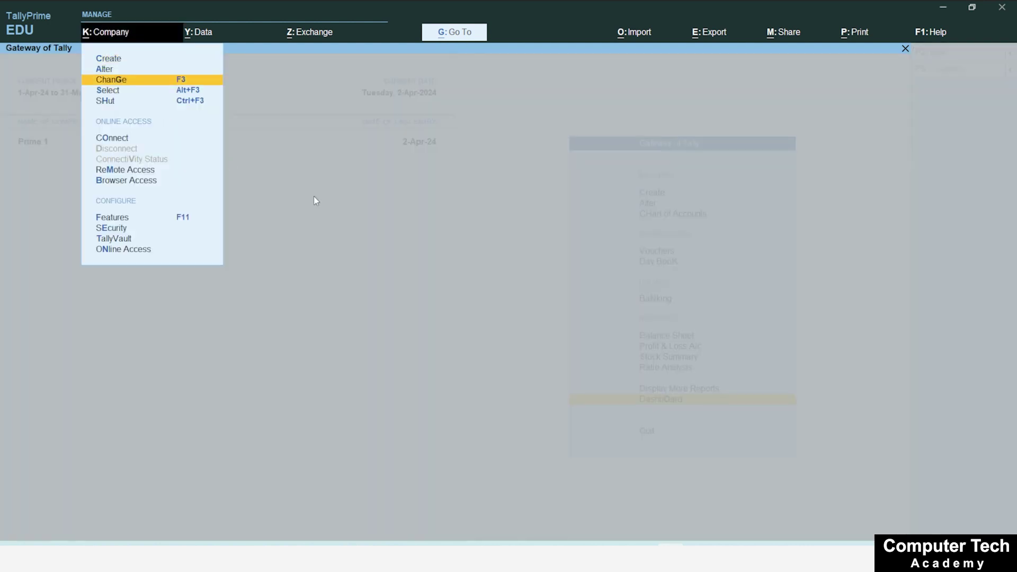
key("Down")
key("Down")
key("Down")
key("Return")
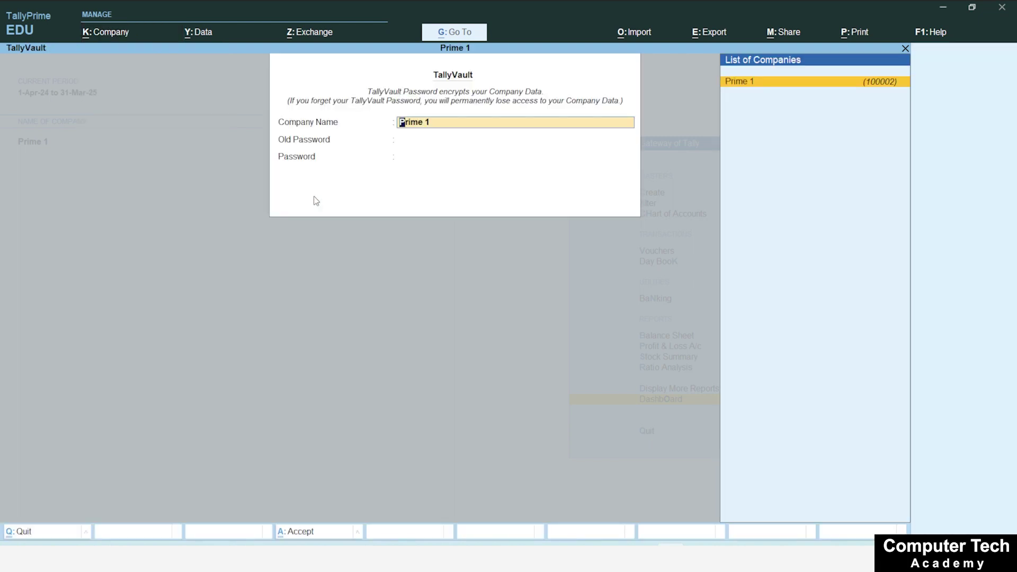
left_click(815, 84)
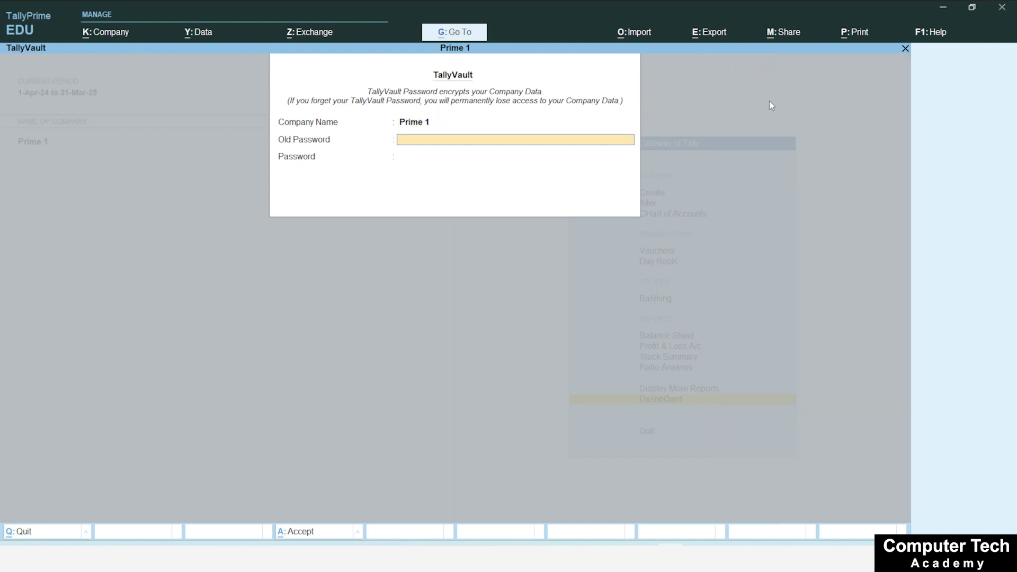
key("BackSpace")
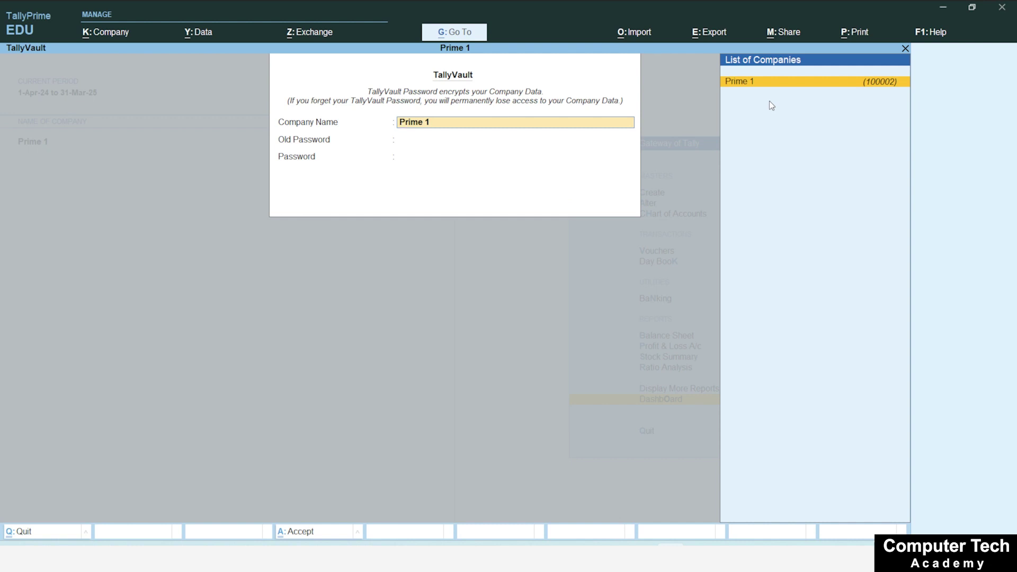
key("Return")
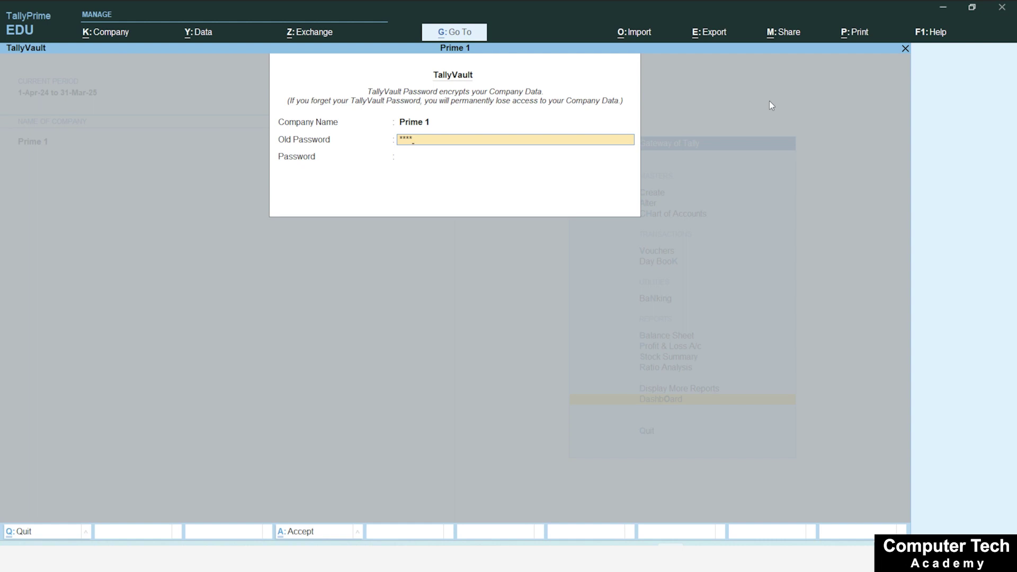
Step: Re-enter the correct old password, leave the new password blank, and decline keeping a copy
key("Return")
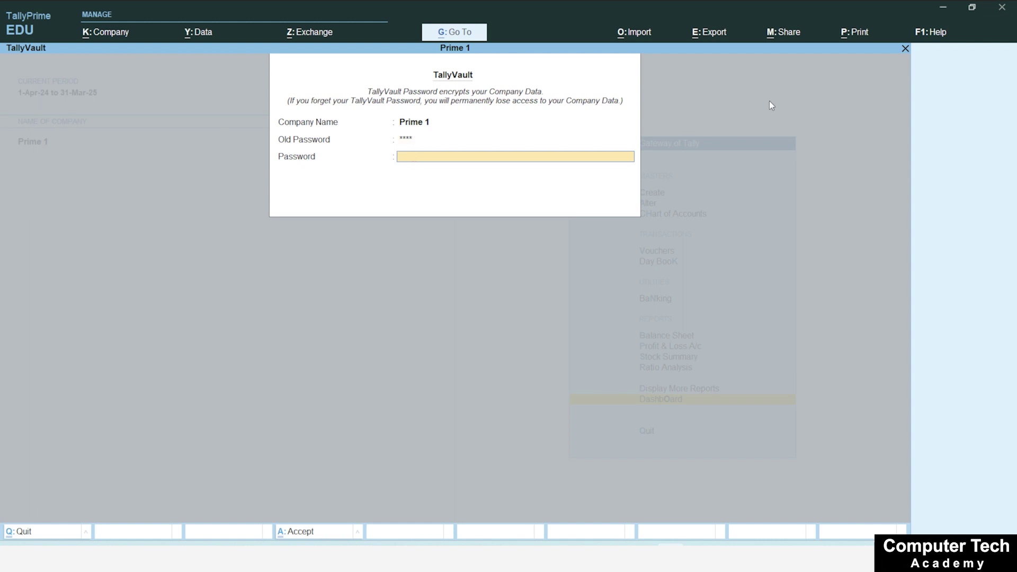
key("Return")
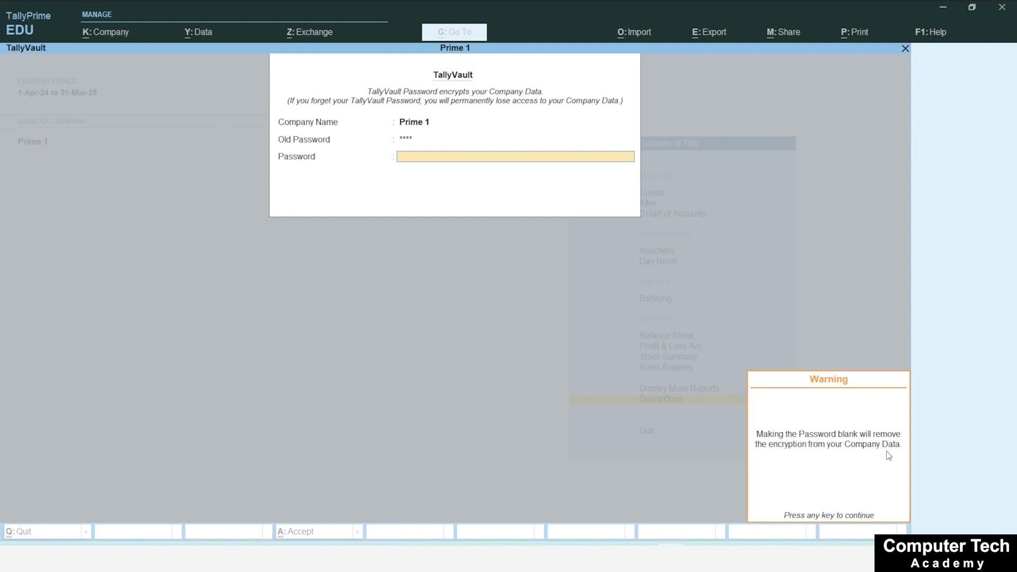
key("Return")
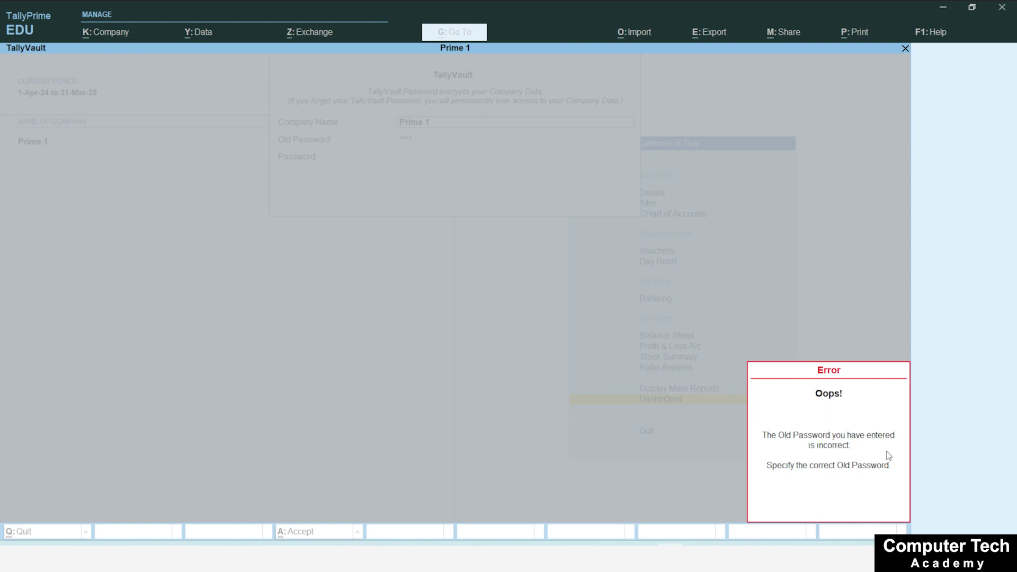
key("Return")
key("Return")
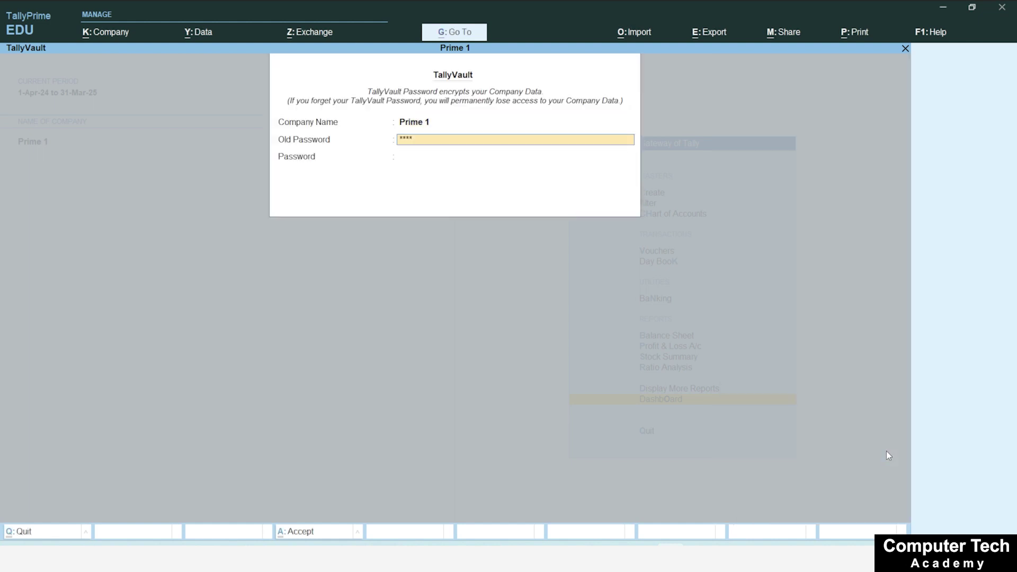
type("12")
key("Return")
key("Return")
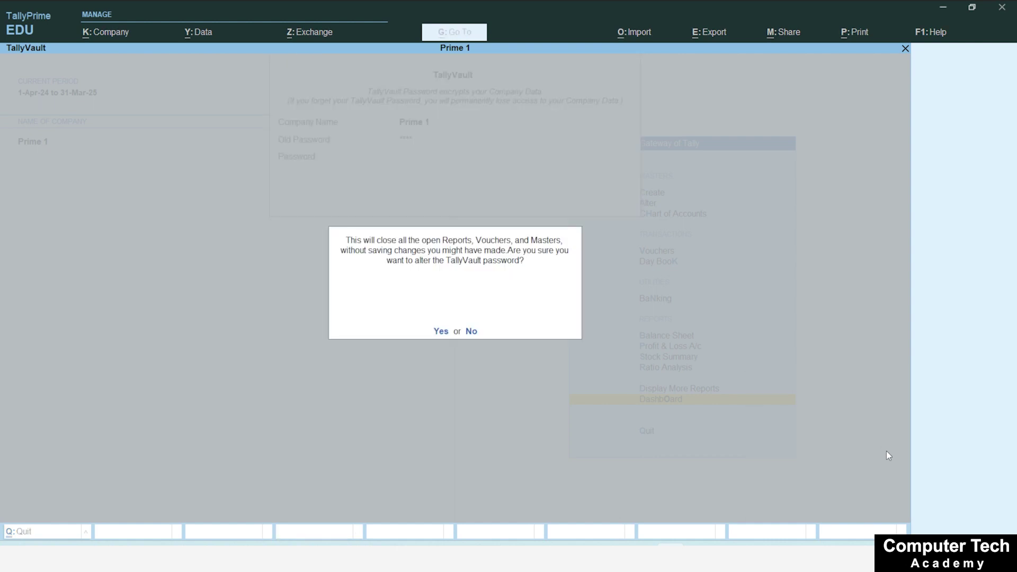
key("Return")
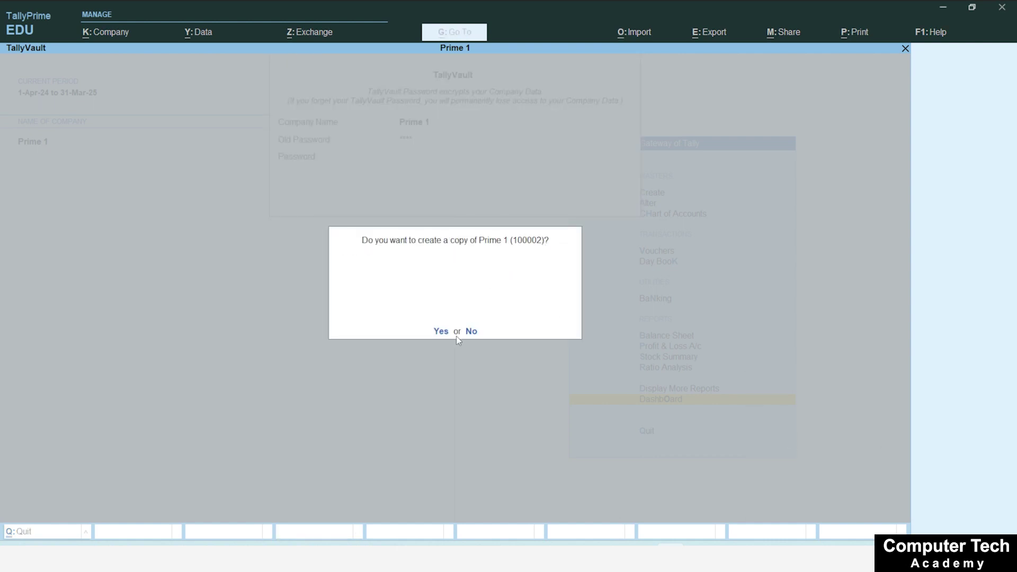
left_click(470, 332)
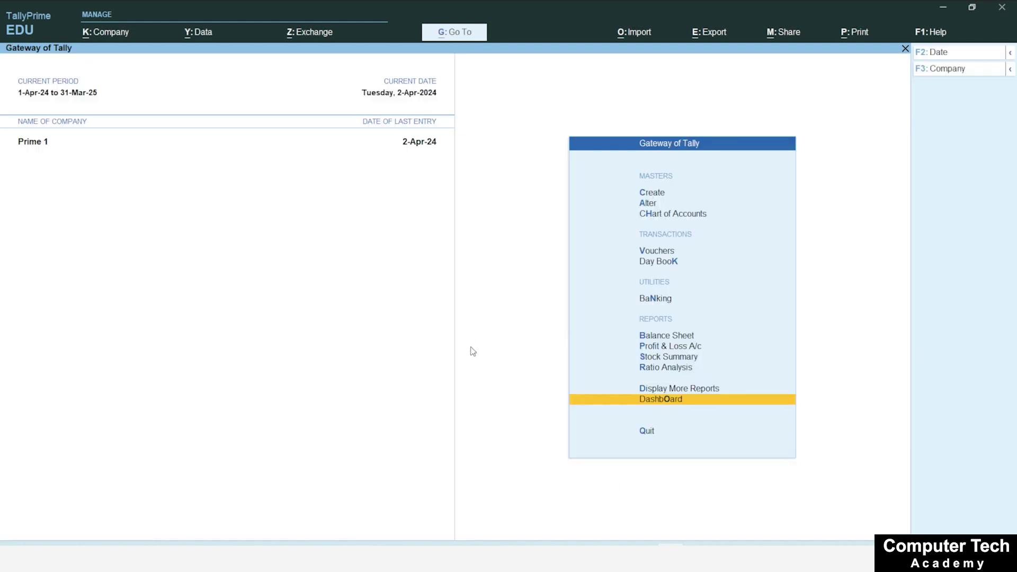
Step: Select the now-unencrypted Prime 1 (100002) from the List of Companies
left_click(103, 33)
left_click(124, 91)
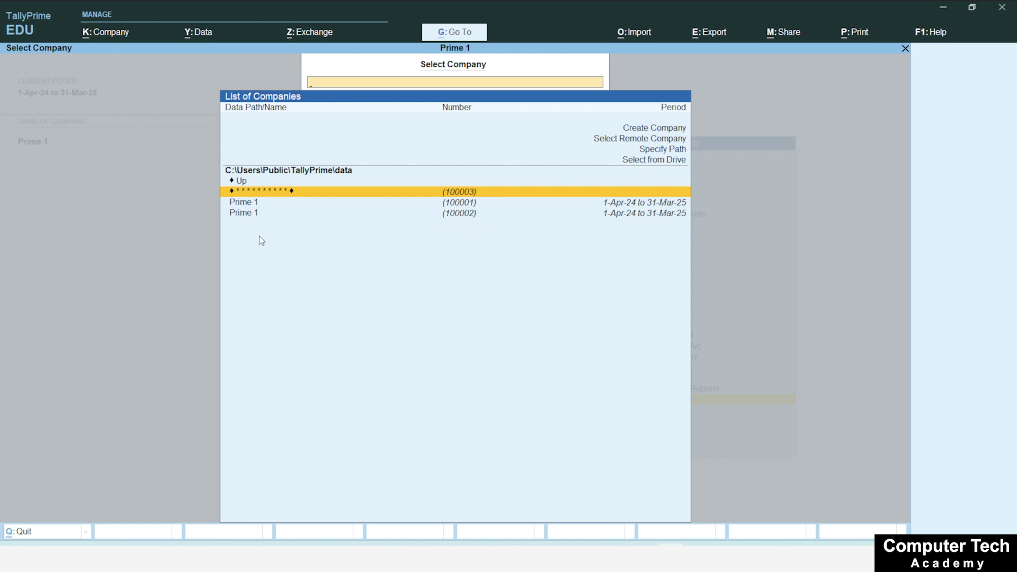
left_click(254, 219)
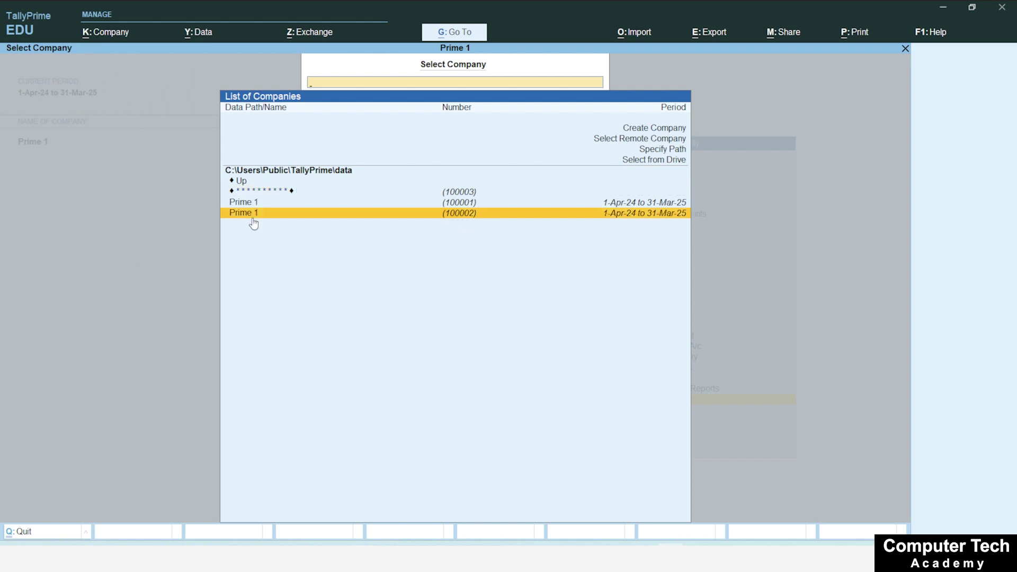